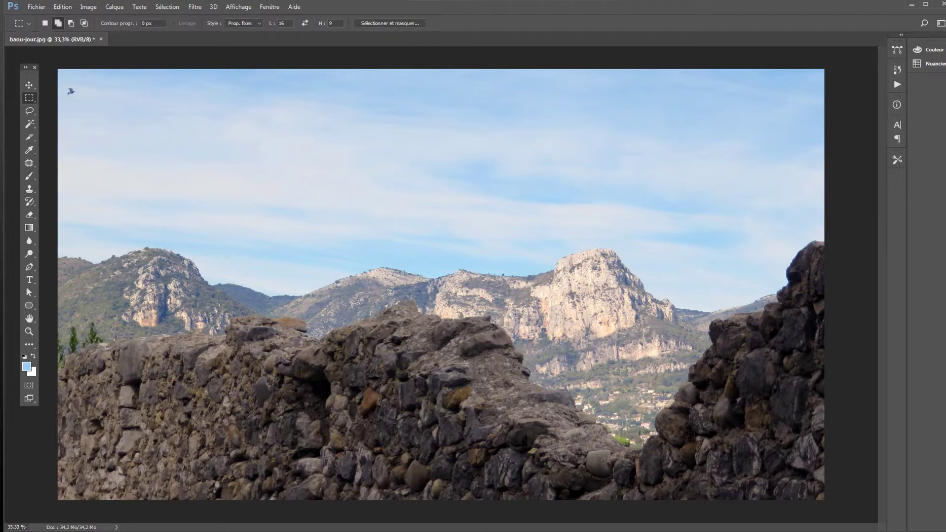
Unlock the Arrière-plan layer into Calque 0 and duplicate it as Calque 0 copie
{"action": "key", "text": "F7"}
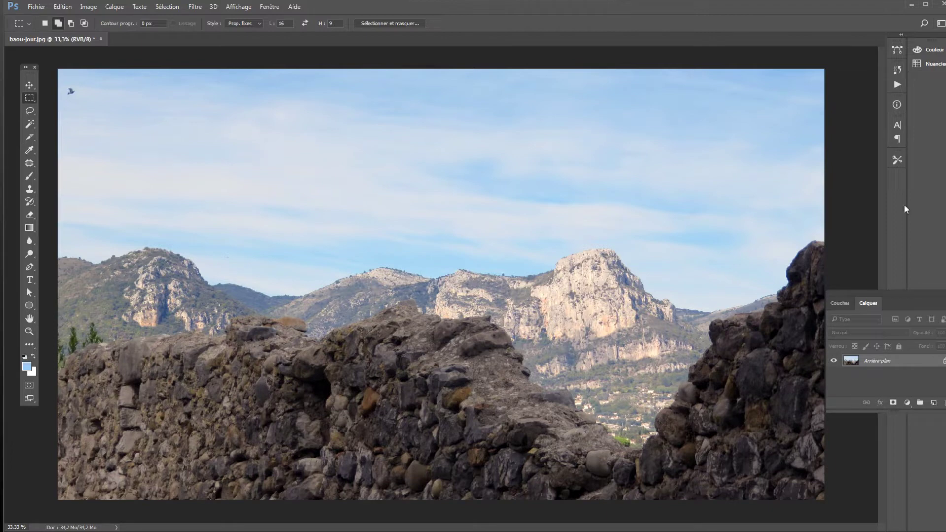
{"action": "left_click", "coordinate": [943, 364]}
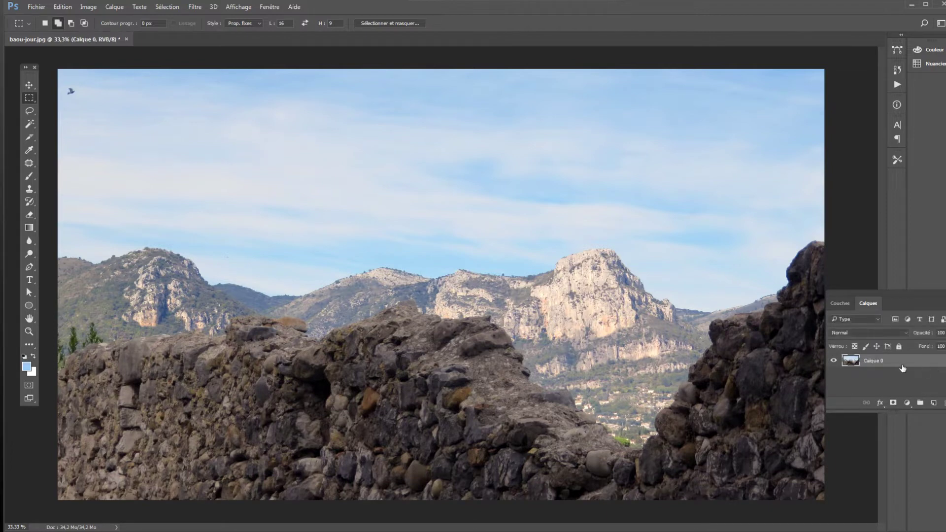
{"action": "right_click", "coordinate": [903, 369]}
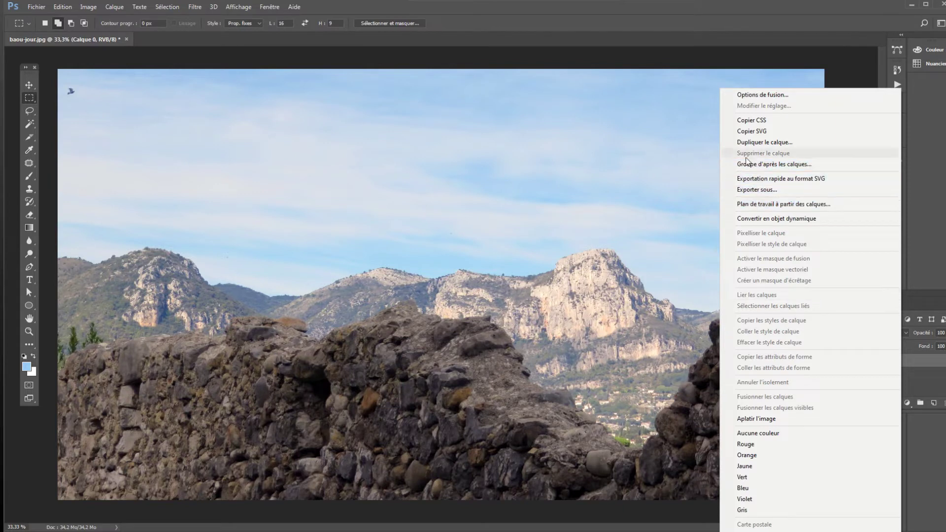
{"action": "left_click", "coordinate": [753, 142]}
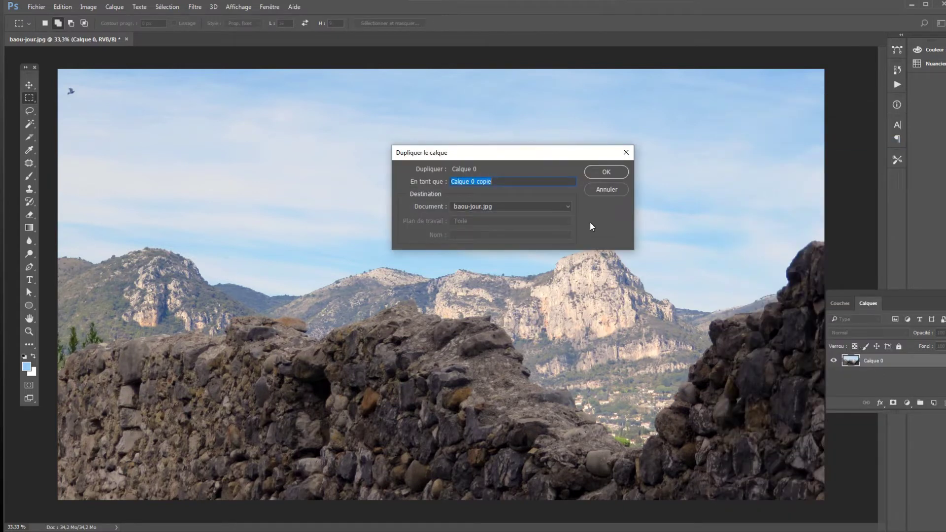
{"action": "left_click", "coordinate": [607, 172]}
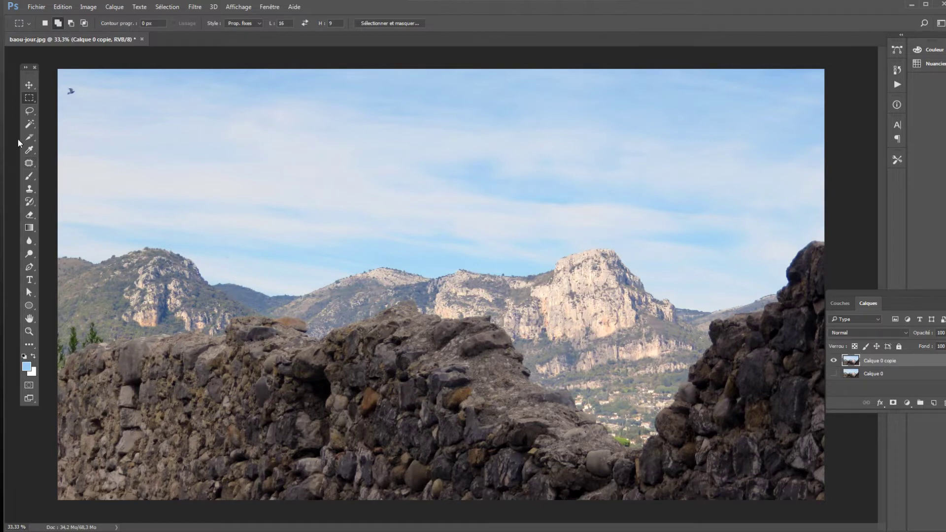
Select the sky on Calque 0 copie with the Magic Wand at tolerance 50
{"action": "left_click", "coordinate": [29, 124]}
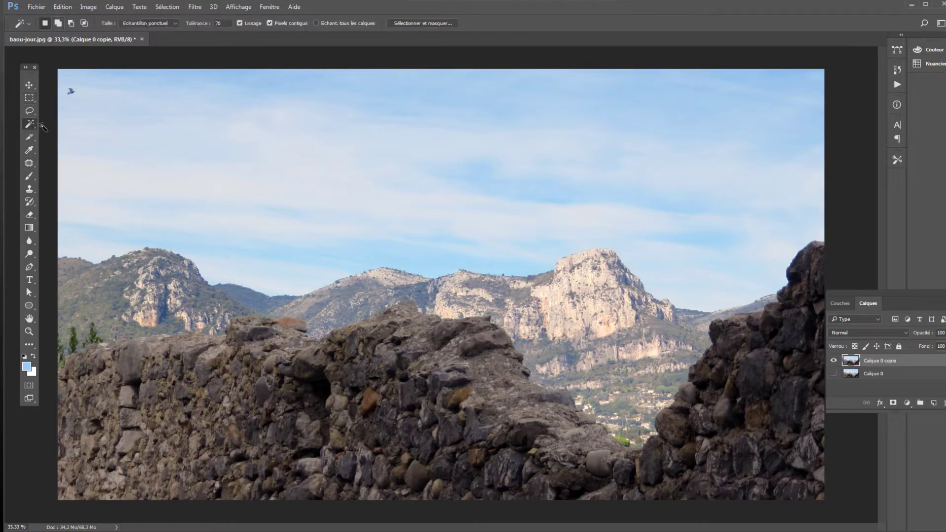
{"action": "left_click", "coordinate": [459, 180]}
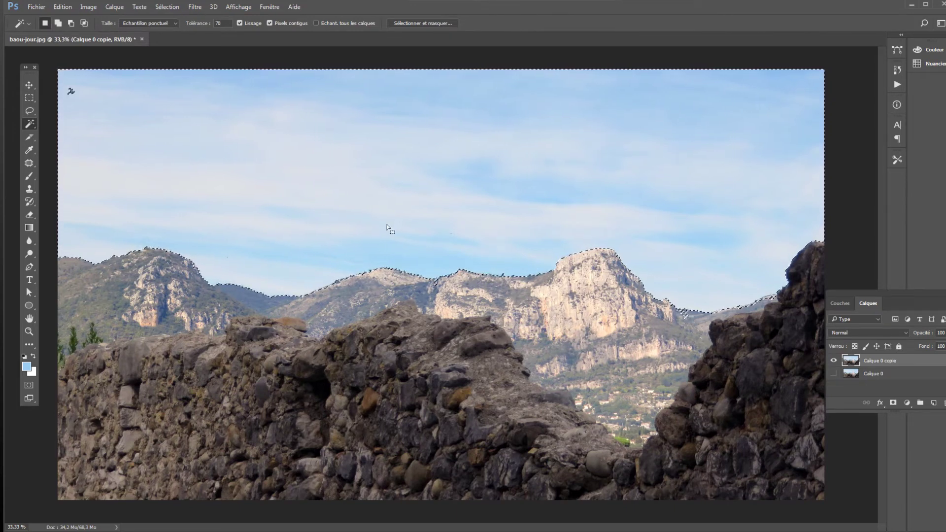
{"action": "key", "text": "ctrl+d"}
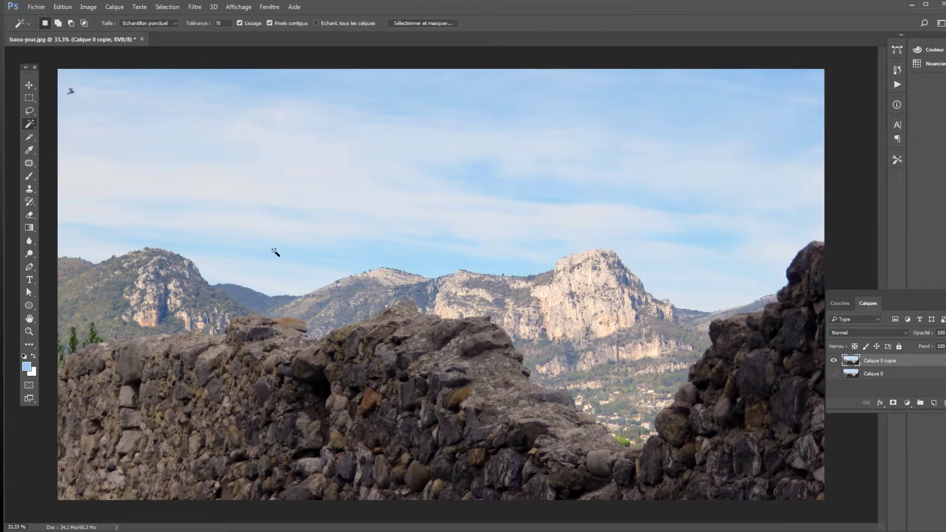
{"action": "left_click", "coordinate": [302, 218]}
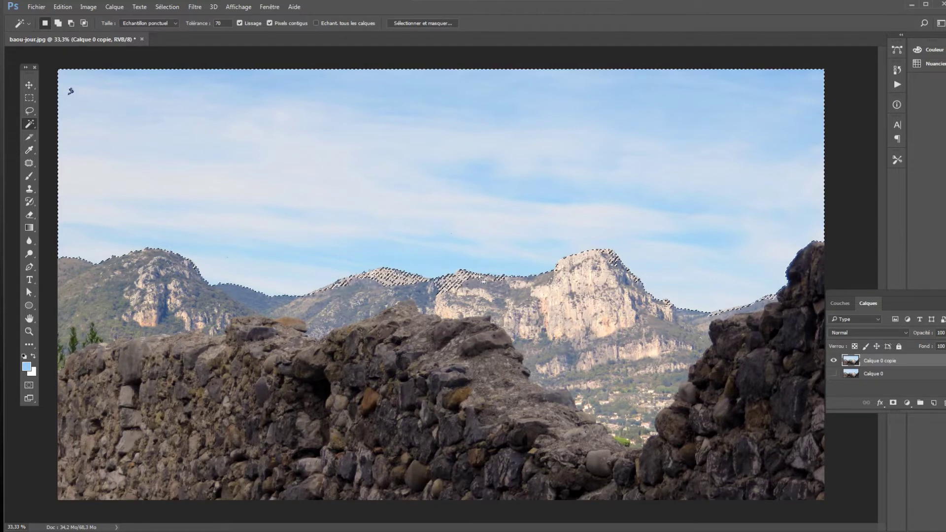
{"action": "left_click", "coordinate": [280, 236], "text": "shift"}
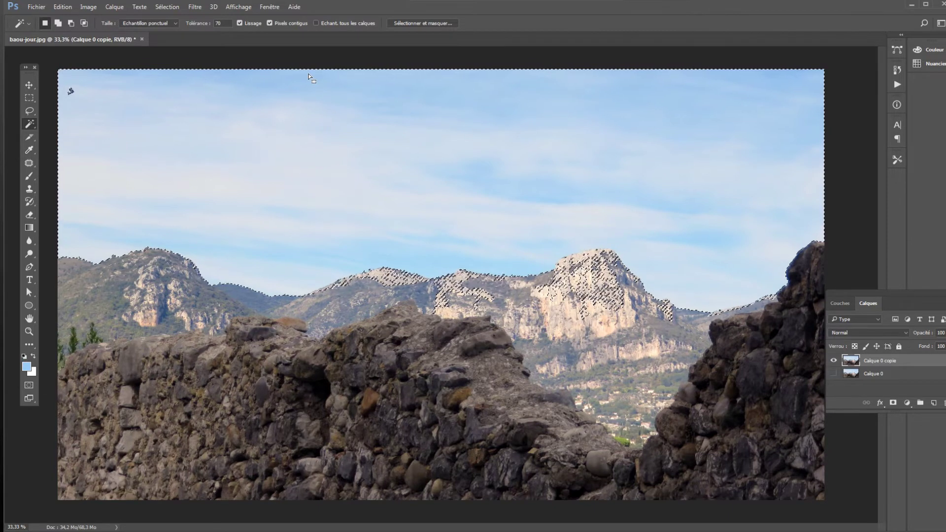
{"action": "double_click", "coordinate": [229, 25]}
{"action": "type", "text": "5"}
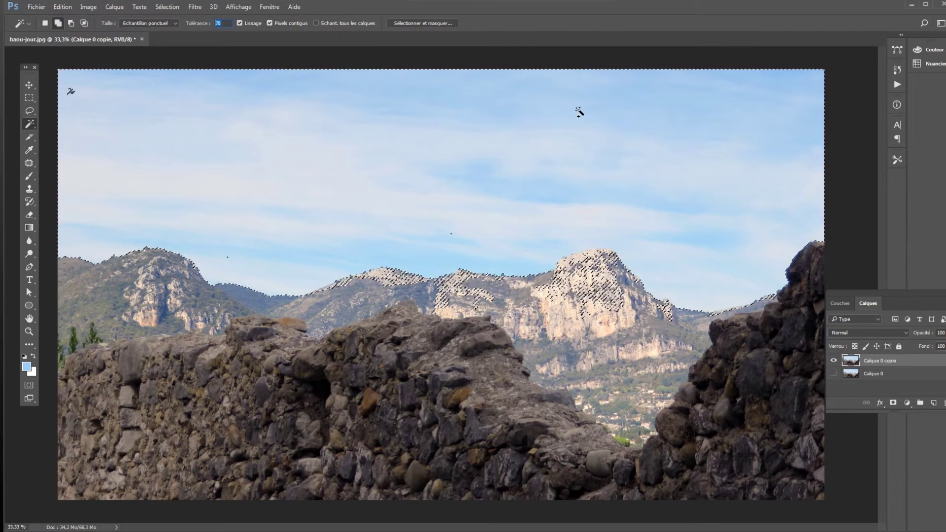
{"action": "type", "text": "0"}
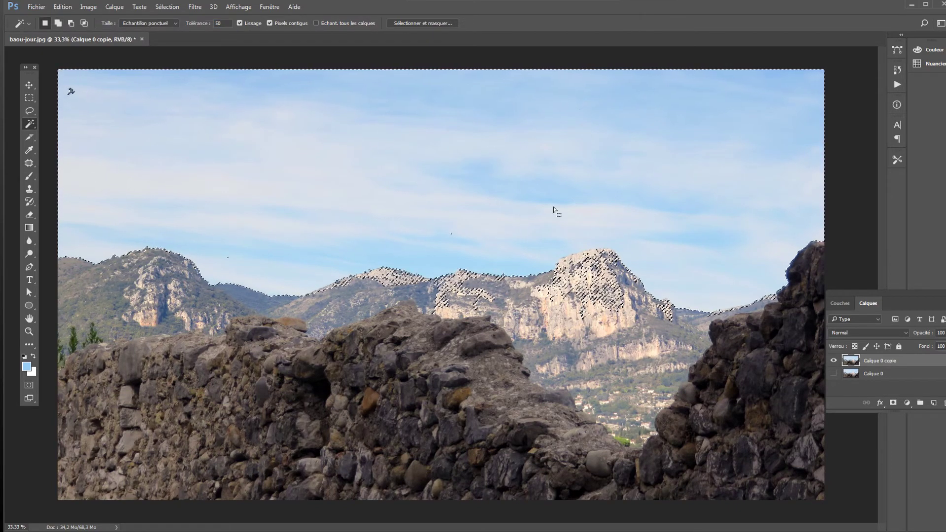
{"action": "left_click", "coordinate": [244, 209]}
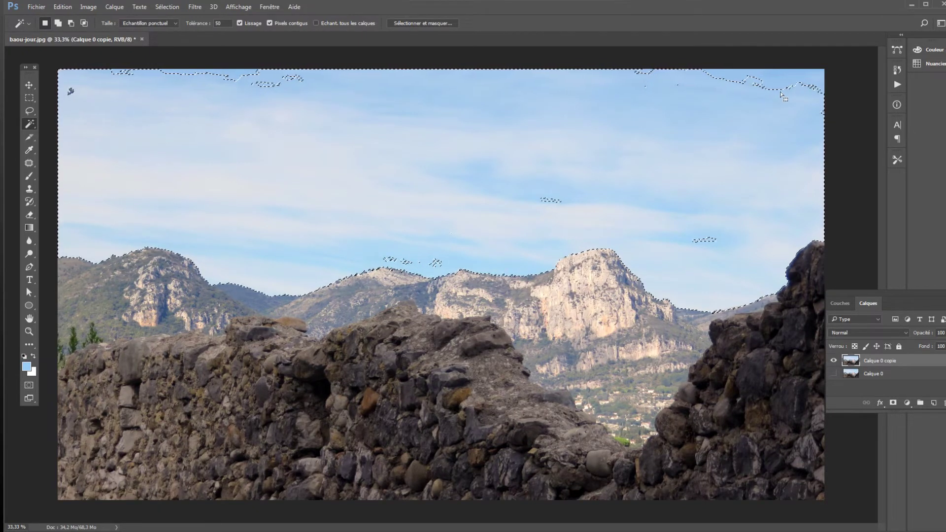
Fill the cloud holes in the sky selection, then cut the sky out of Calque 0 copie
{"action": "right_click", "coordinate": [736, 77]}
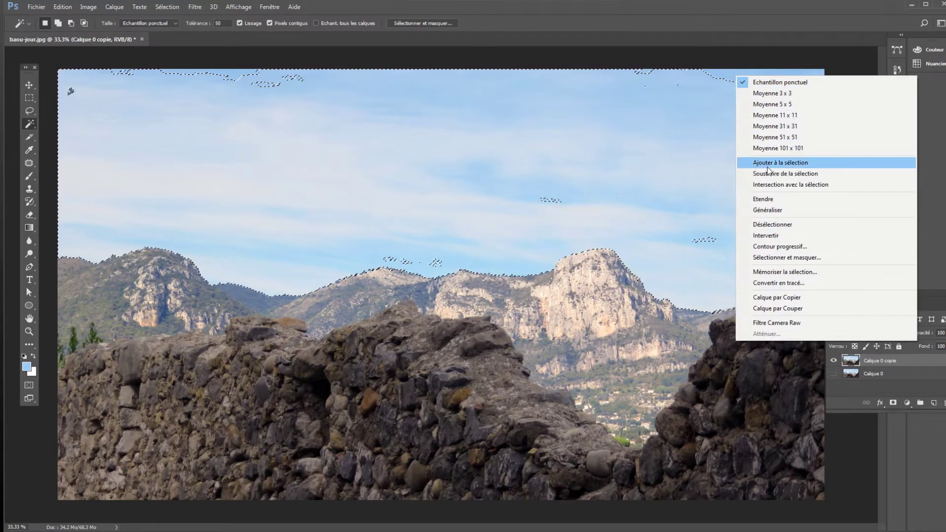
{"action": "left_click", "coordinate": [765, 162]}
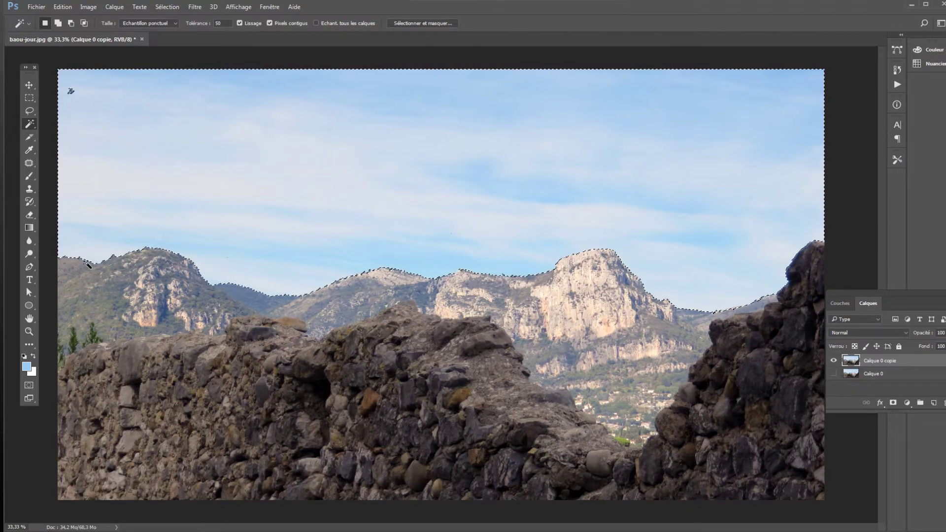
{"action": "left_click", "coordinate": [64, 7]}
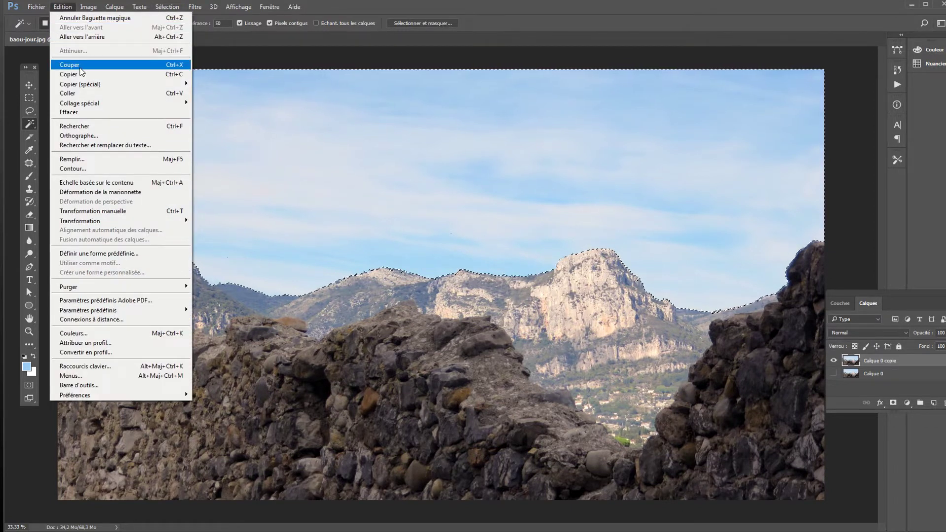
{"action": "left_click", "coordinate": [70, 65]}
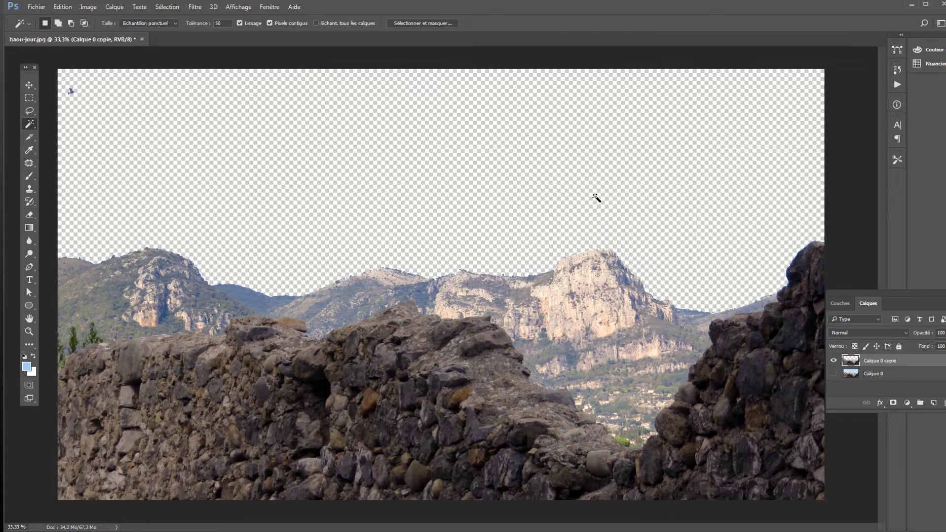
Open coucher-soleil.jpg from the images folder
{"action": "left_click", "coordinate": [36, 7]}
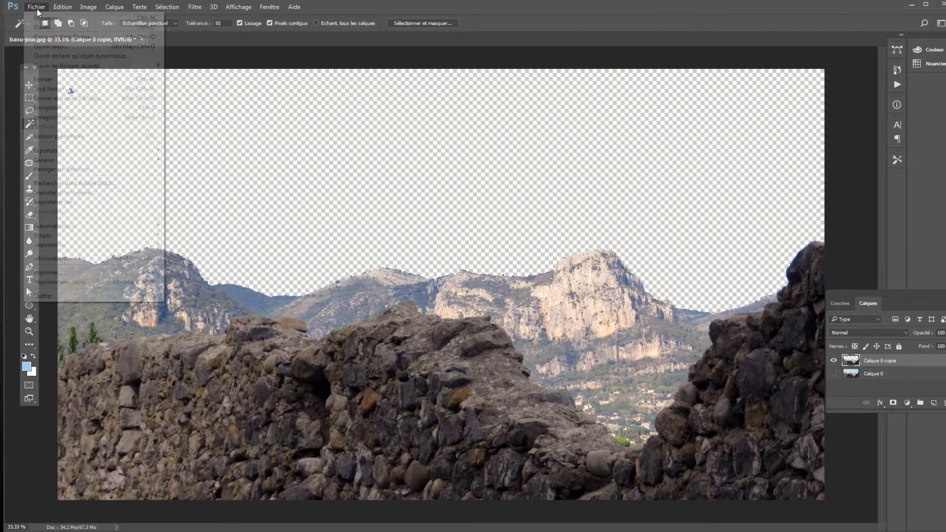
{"action": "left_click", "coordinate": [55, 27]}
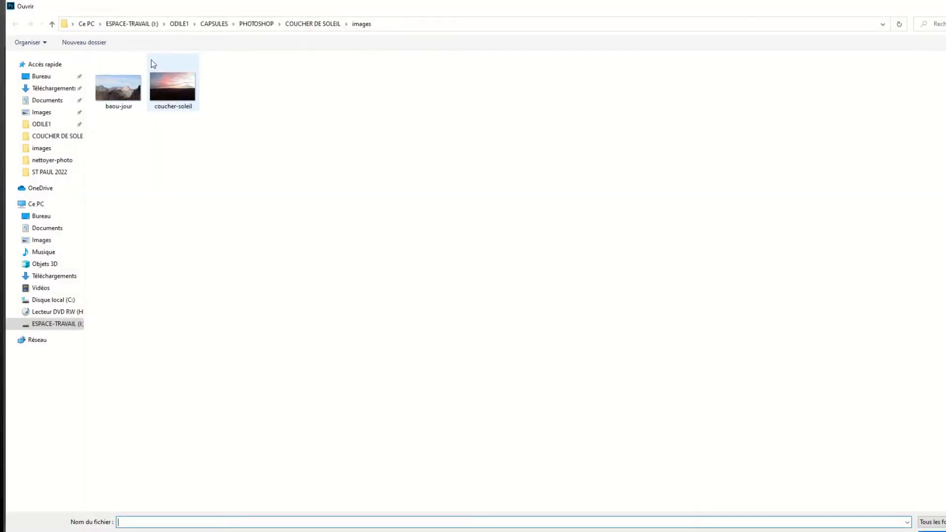
{"action": "left_click", "coordinate": [181, 81]}
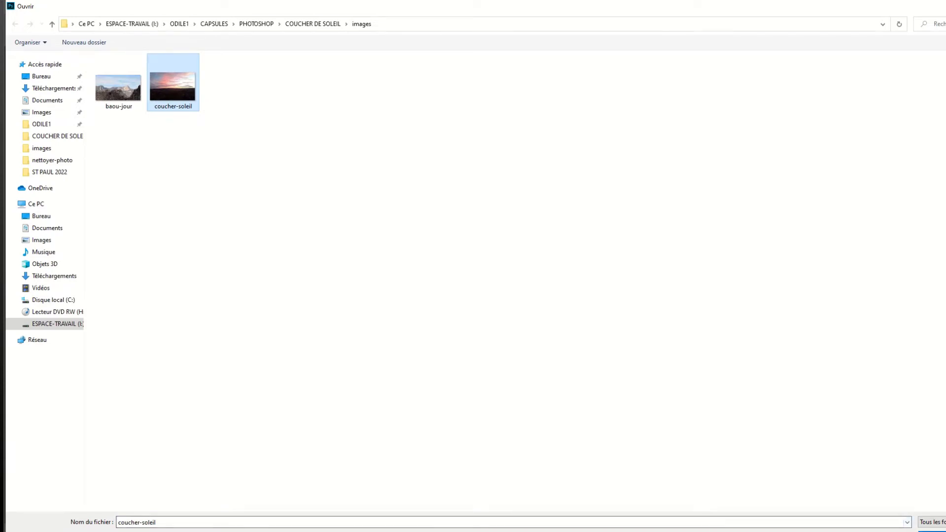
{"action": "left_click", "coordinate": [915, 531]}
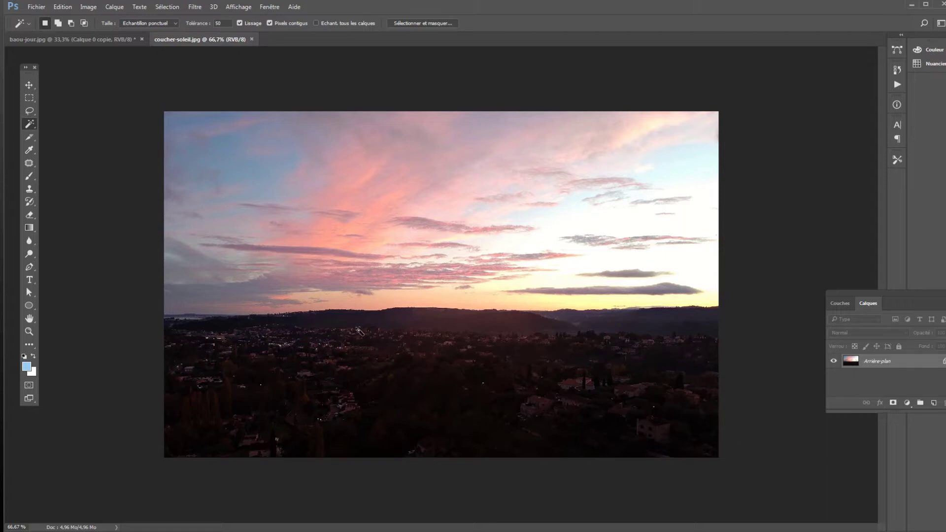
Select all of the sunset image and copy it
{"action": "left_click", "coordinate": [173, 6]}
{"action": "left_click", "coordinate": [168, 21]}
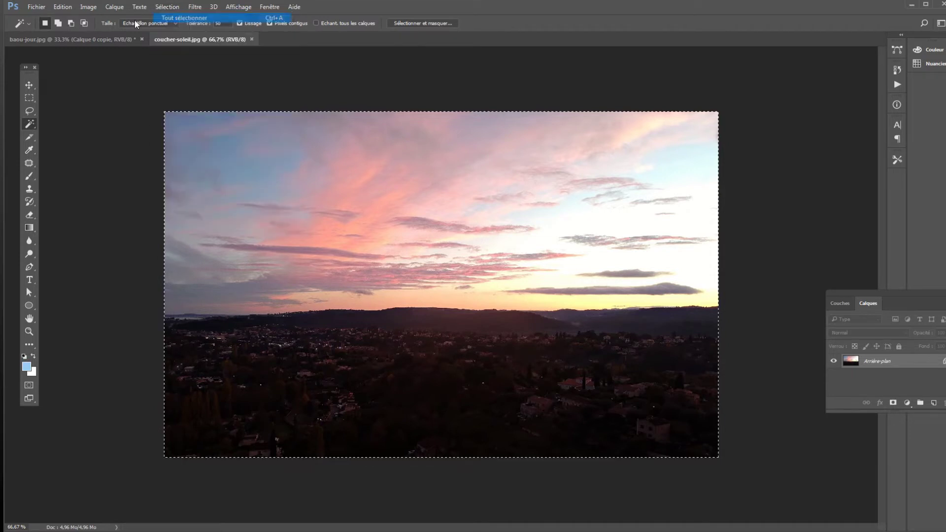
{"action": "left_click", "coordinate": [62, 7]}
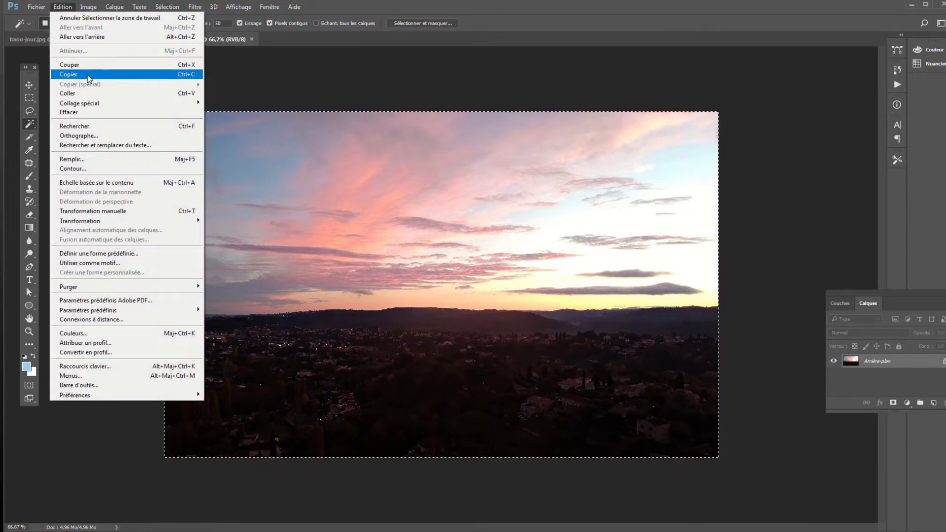
{"action": "left_click", "coordinate": [89, 74]}
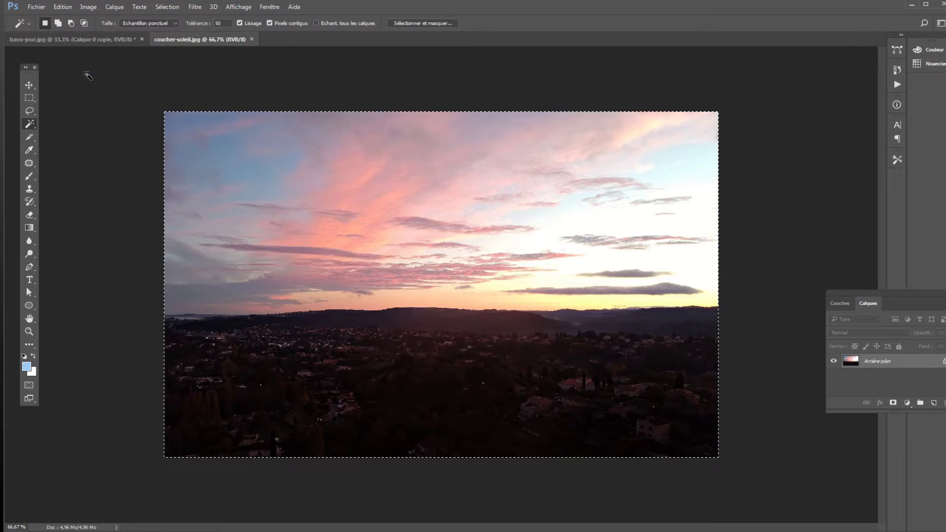
Paste the sunset into baou-jour.jpg as Calque 1, below Calque 0 copie, at the top-left corner
{"action": "left_click", "coordinate": [64, 40]}
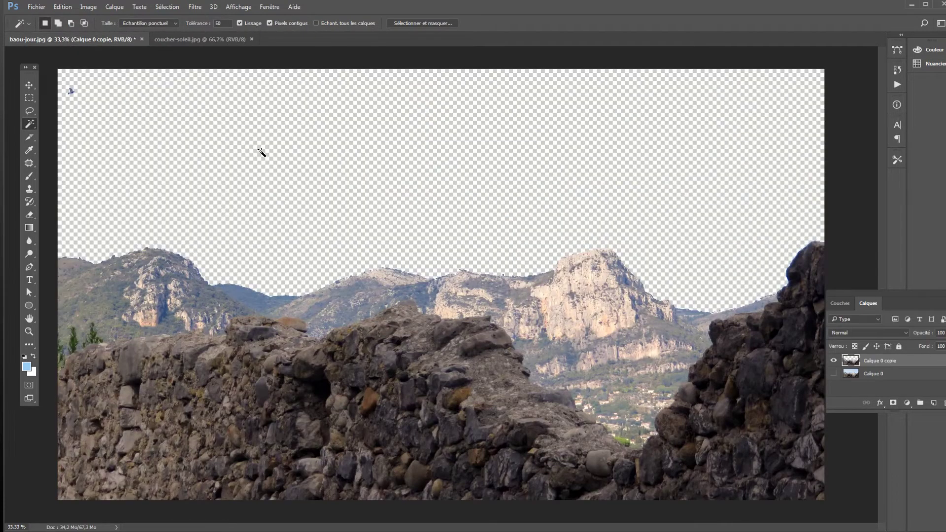
{"action": "left_click", "coordinate": [62, 8]}
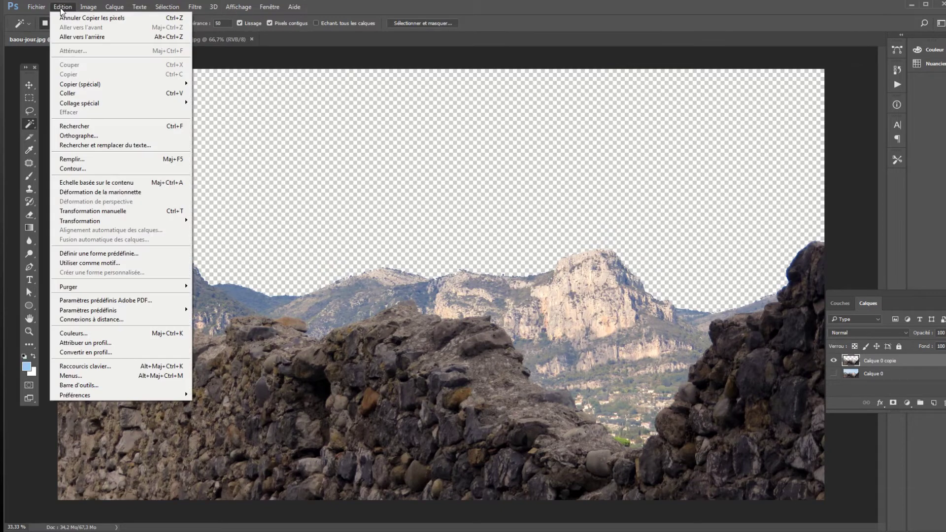
{"action": "left_click", "coordinate": [79, 95]}
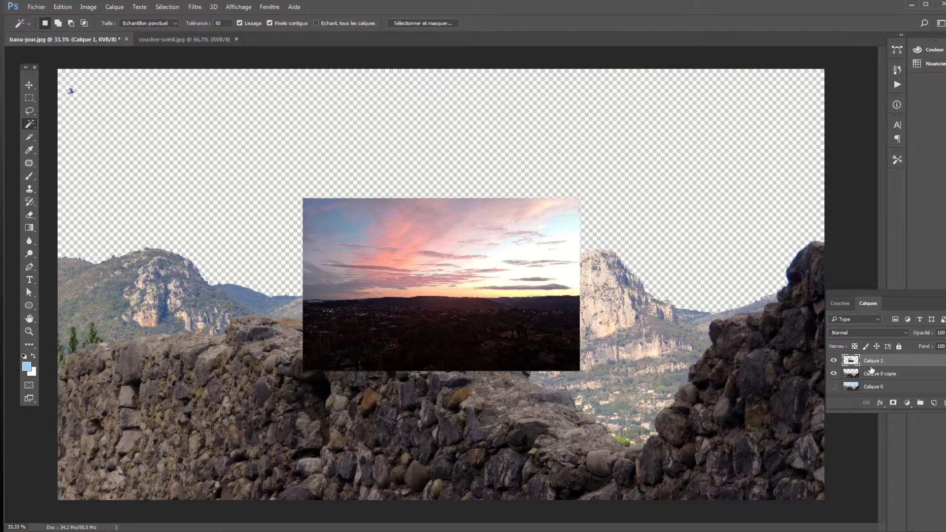
{"action": "left_click_drag", "start_coordinate": [873, 363], "coordinate": [874, 379]}
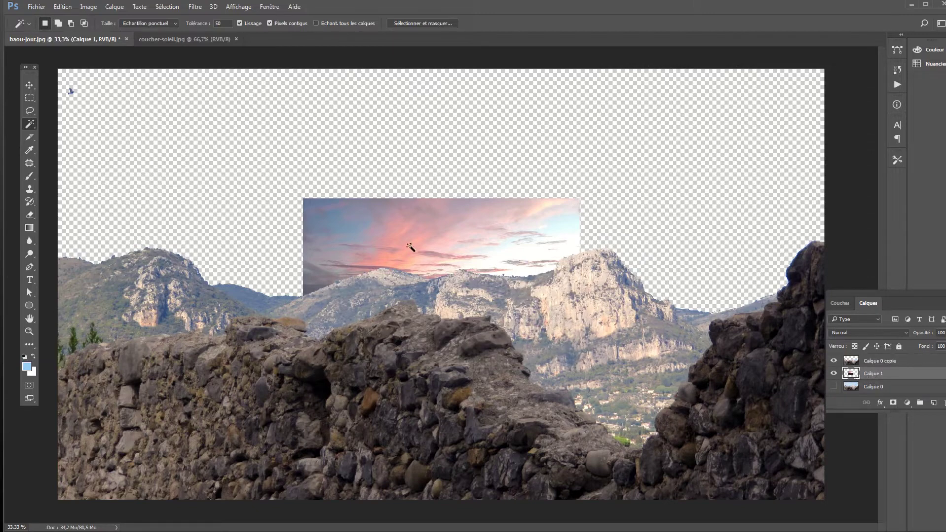
{"action": "left_click", "coordinate": [28, 85]}
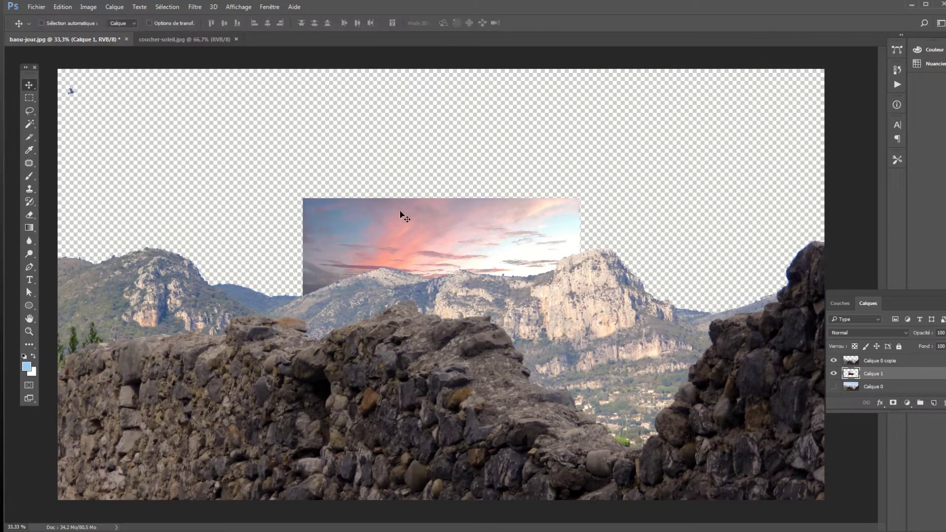
{"action": "left_click_drag", "start_coordinate": [428, 227], "coordinate": [182, 93]}
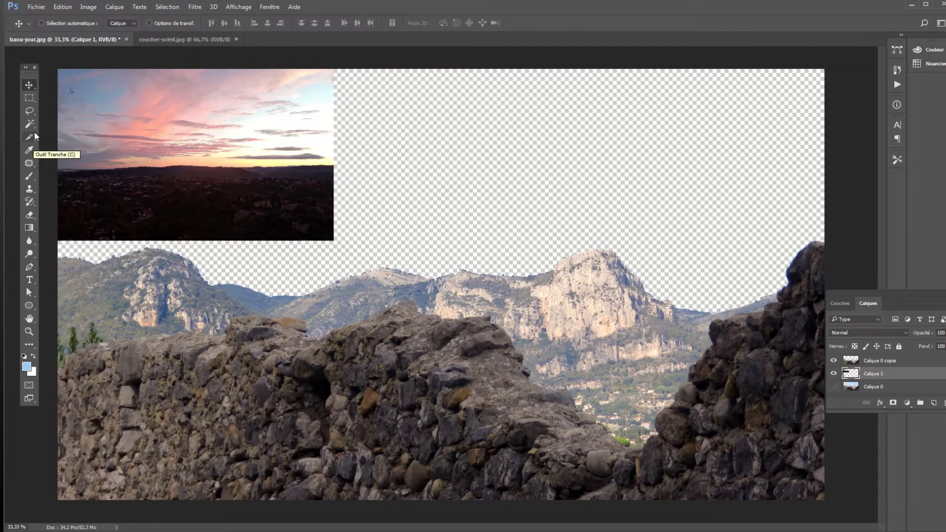
Start Transformation manuelle on the sunset layer Calque 1
{"action": "left_click", "coordinate": [71, 9]}
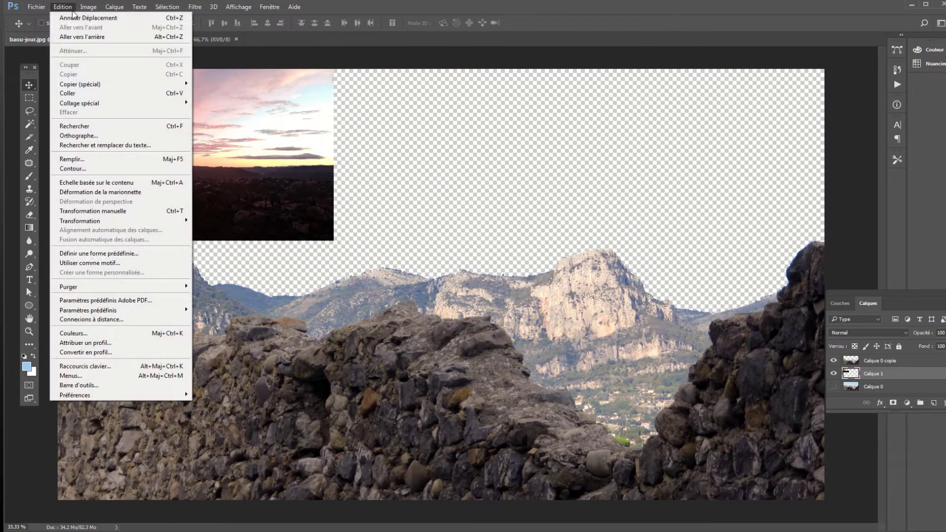
{"action": "mouse_move", "coordinate": [118, 220]}
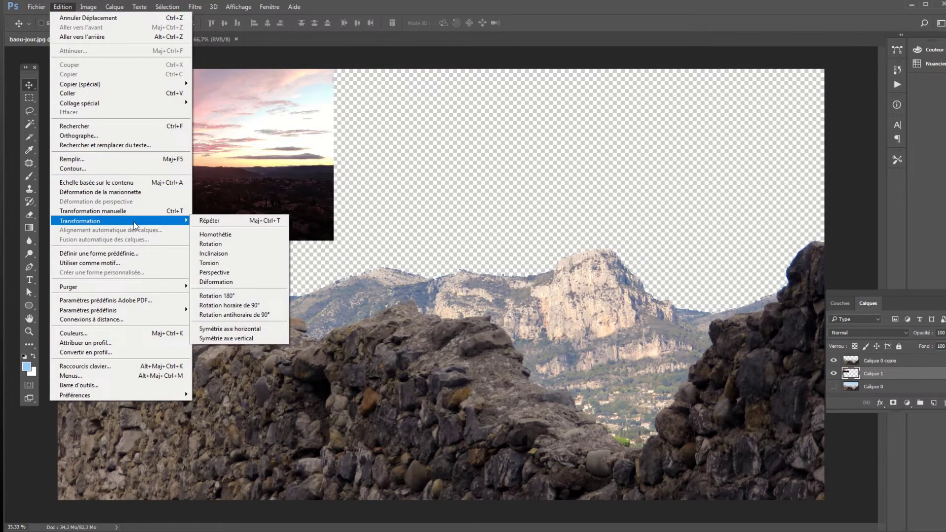
{"action": "left_click", "coordinate": [241, 234]}
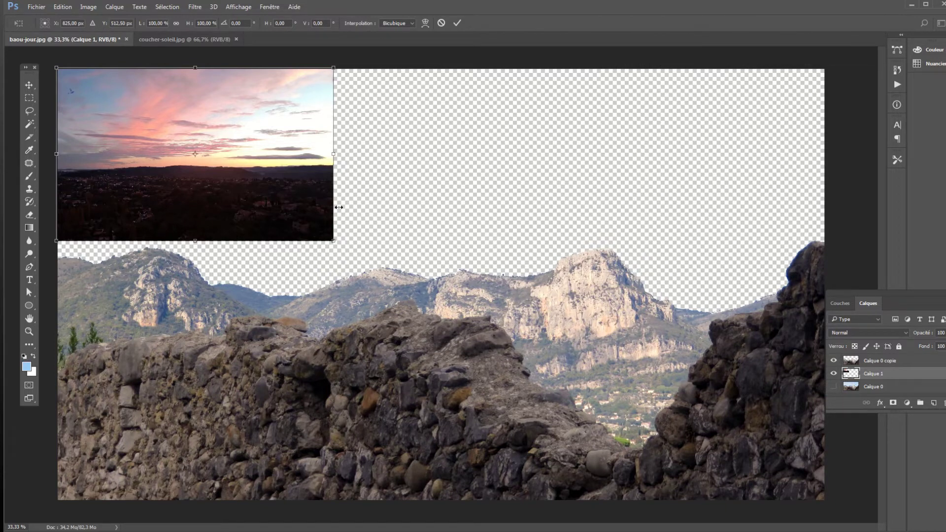
Stretch Calque 1 to the canvas's right and bottom edges and apply the transform
{"action": "left_click_drag", "start_coordinate": [334, 154], "coordinate": [819, 163]}
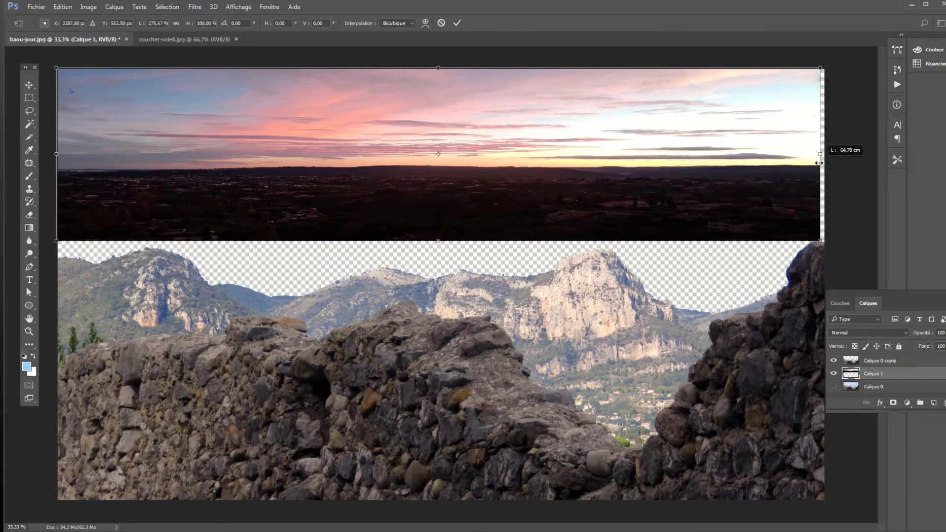
{"action": "left_click_drag", "start_coordinate": [820, 163], "coordinate": [826, 163]}
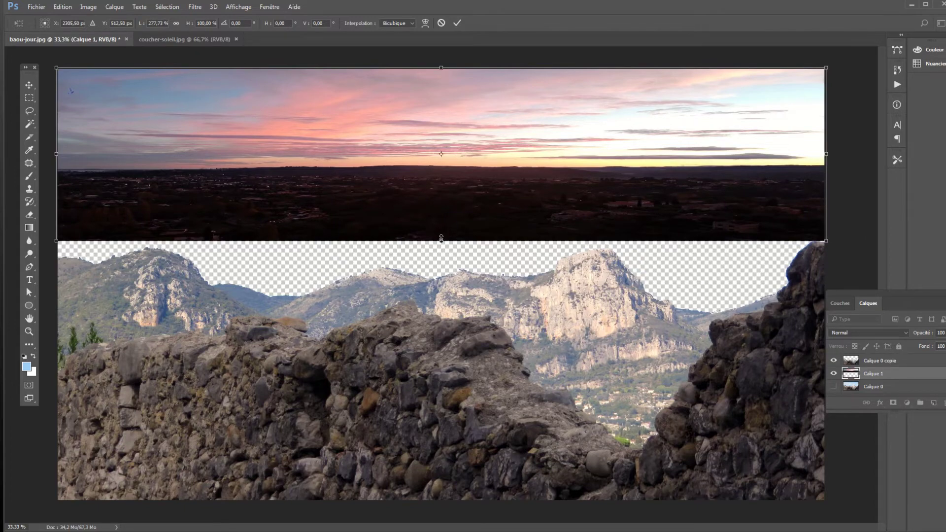
{"action": "left_click_drag", "start_coordinate": [441, 239], "coordinate": [408, 495]}
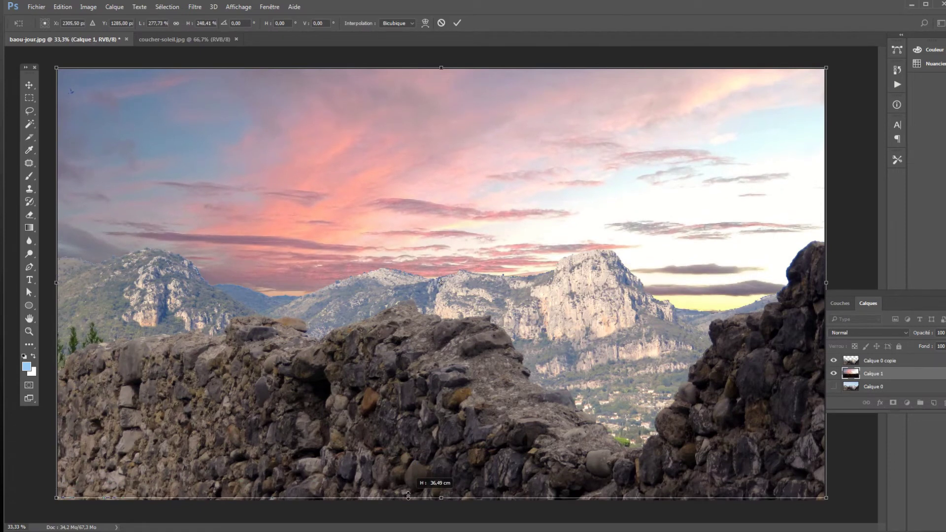
{"action": "left_click_drag", "start_coordinate": [408, 495], "coordinate": [413, 496]}
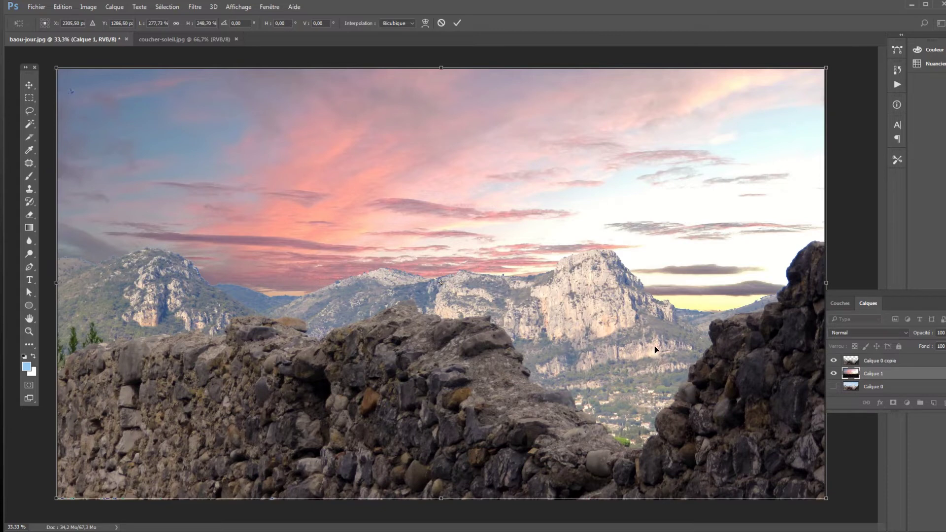
{"action": "right_click", "coordinate": [453, 223]}
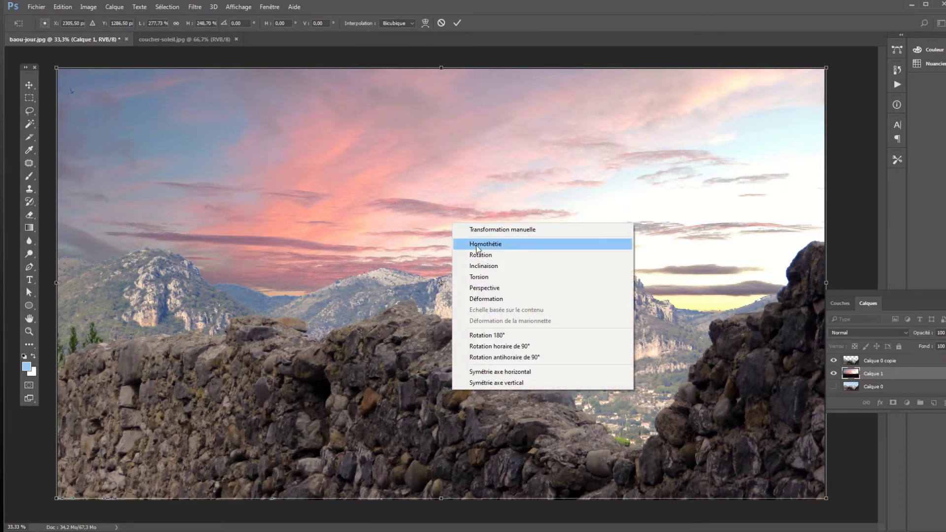
{"action": "left_click", "coordinate": [29, 92]}
{"action": "left_click", "coordinate": [29, 98]}
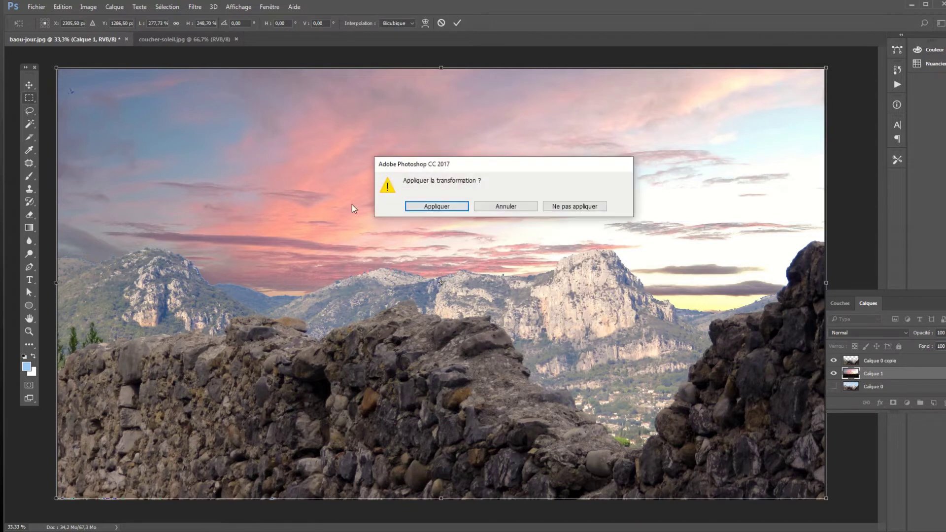
{"action": "left_click", "coordinate": [407, 207]}
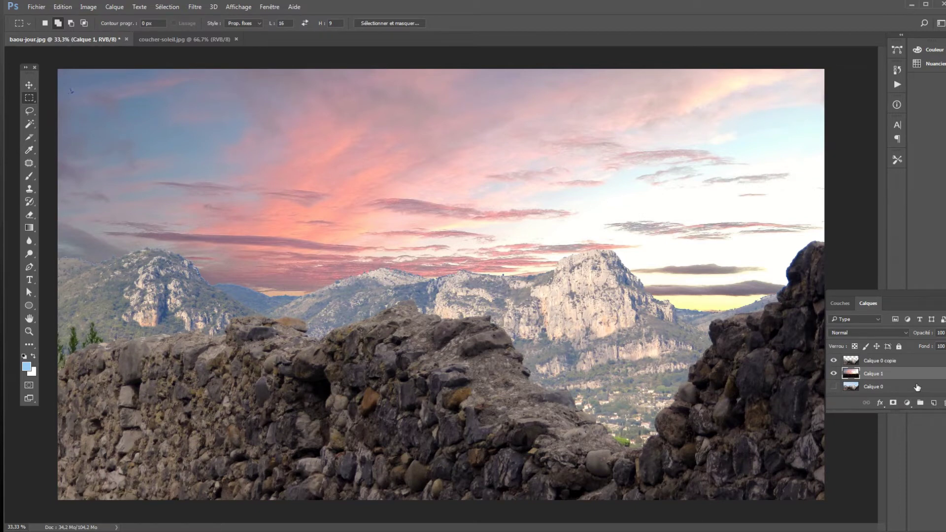
Set Calque 0 copie's Luminosité to -89 in Luminosité/Contraste
{"action": "left_click", "coordinate": [880, 363]}
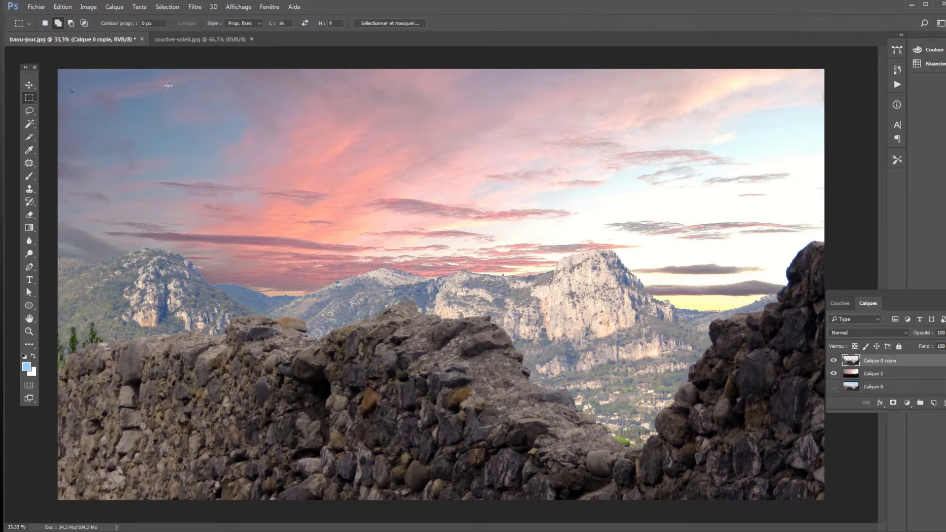
{"action": "left_click", "coordinate": [88, 9]}
{"action": "mouse_move", "coordinate": [98, 32]}
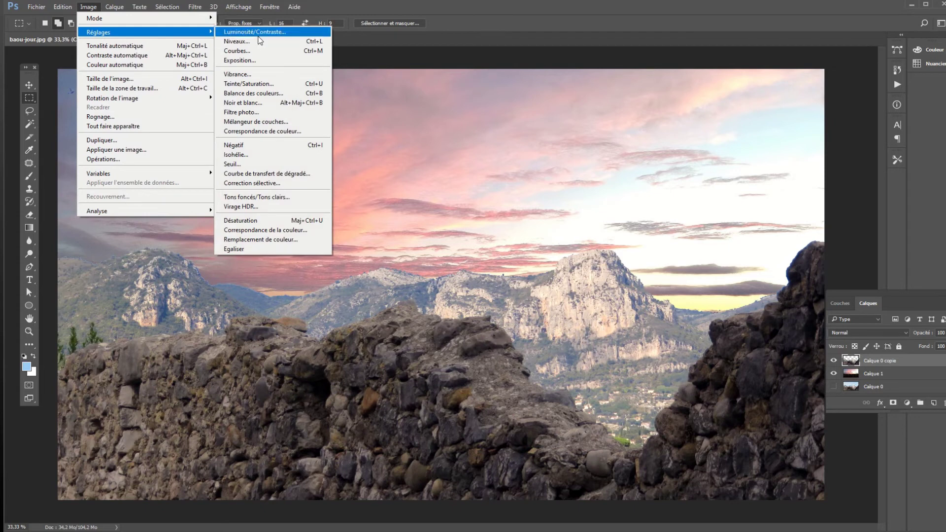
{"action": "left_click", "coordinate": [255, 32]}
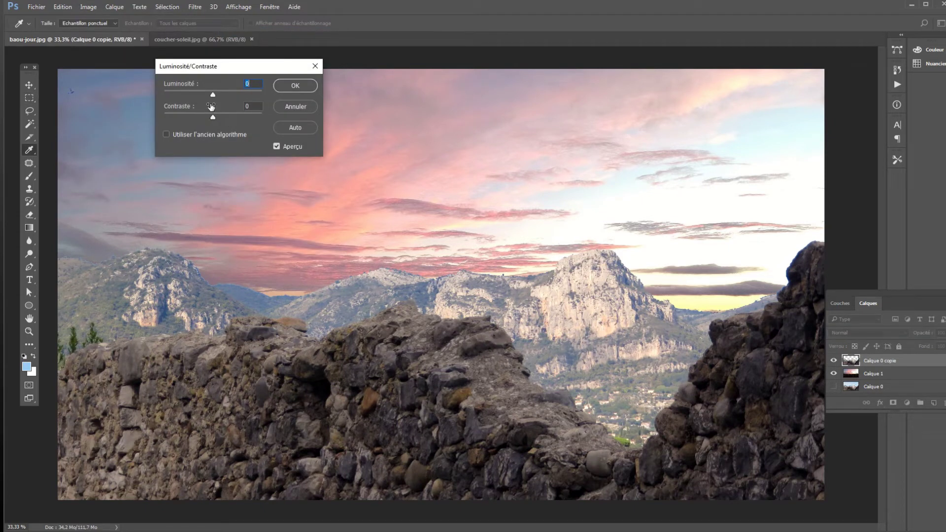
{"action": "left_click_drag", "start_coordinate": [202, 93], "coordinate": [166, 95]}
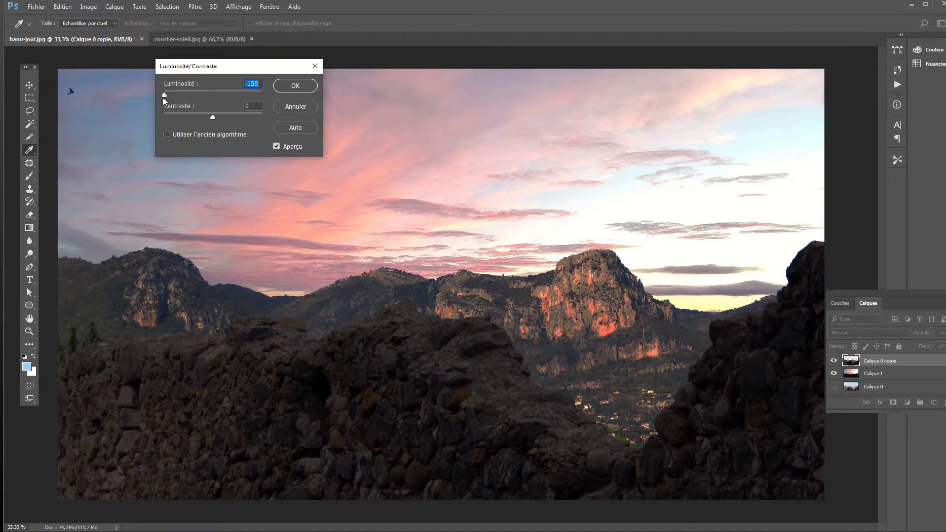
{"action": "mouse_move", "coordinate": [163, 98]}
{"action": "left_mouse_down"}
{"action": "mouse_move", "coordinate": [259, 102]}
{"action": "mouse_move", "coordinate": [187, 107]}
{"action": "left_mouse_up"}
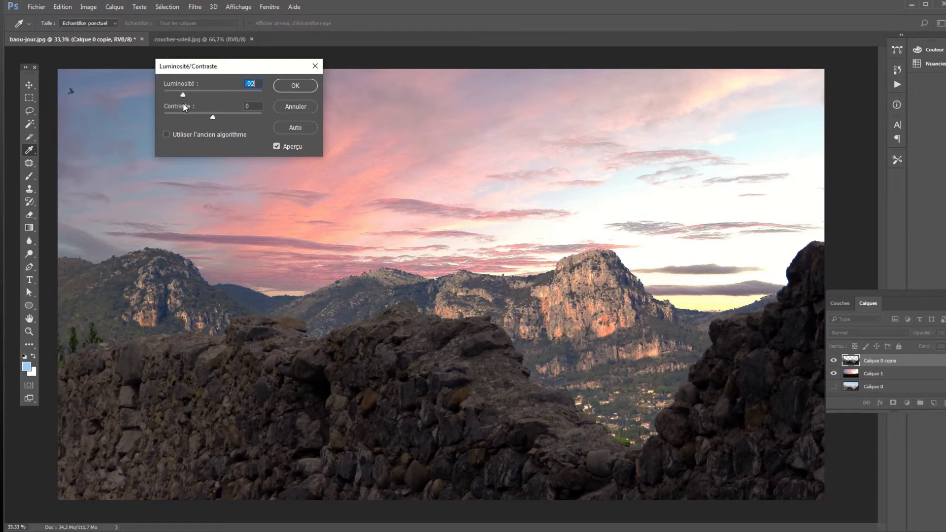
{"action": "left_click_drag", "start_coordinate": [185, 104], "coordinate": [184, 105]}
{"action": "left_click", "coordinate": [296, 89]}
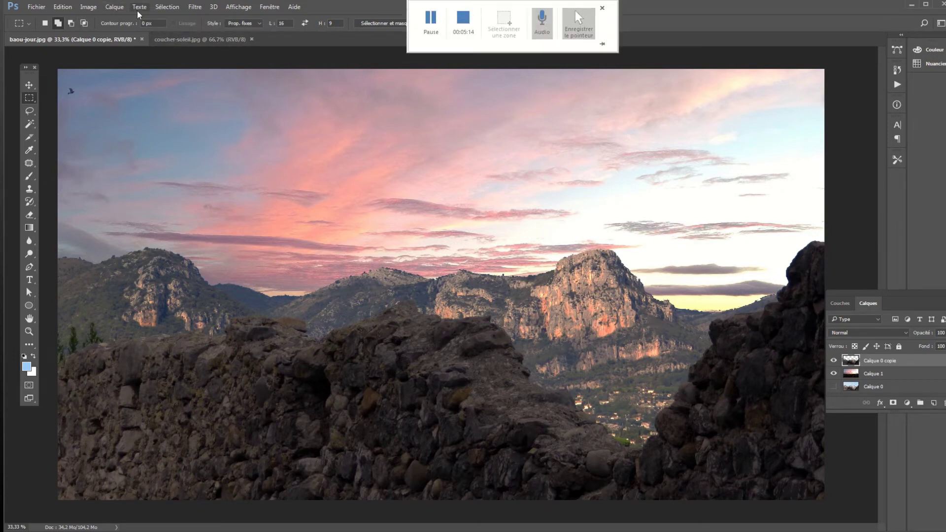
Apply a reddish Cyan/Rouge shift in Balance des couleurs to the mountains and wall
{"action": "left_click", "coordinate": [89, 7]}
{"action": "mouse_move", "coordinate": [126, 33]}
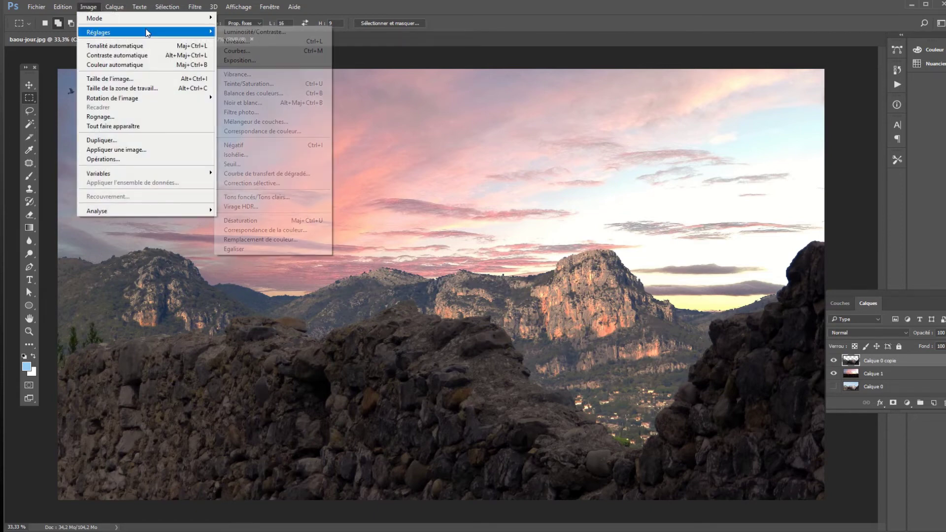
{"action": "left_click", "coordinate": [278, 92]}
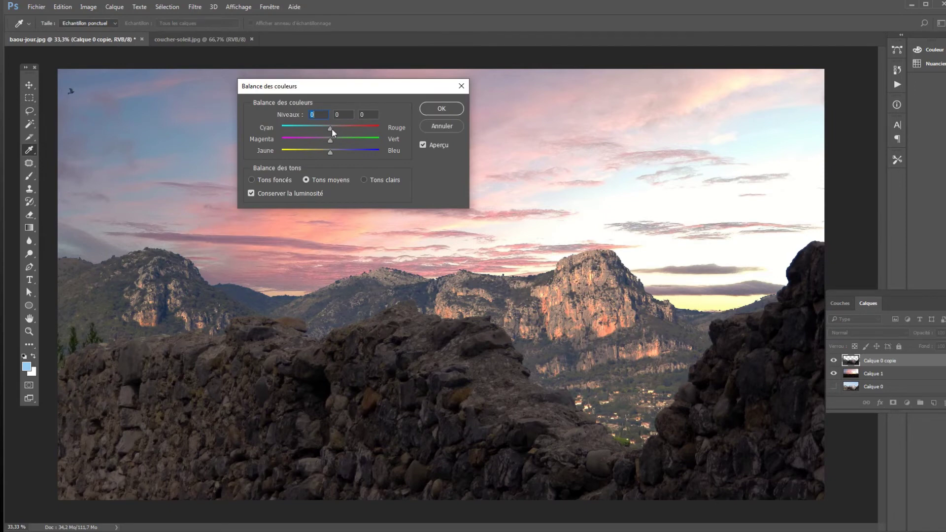
{"action": "left_click_drag", "start_coordinate": [329, 130], "coordinate": [297, 130]}
{"action": "left_click", "coordinate": [441, 108]}
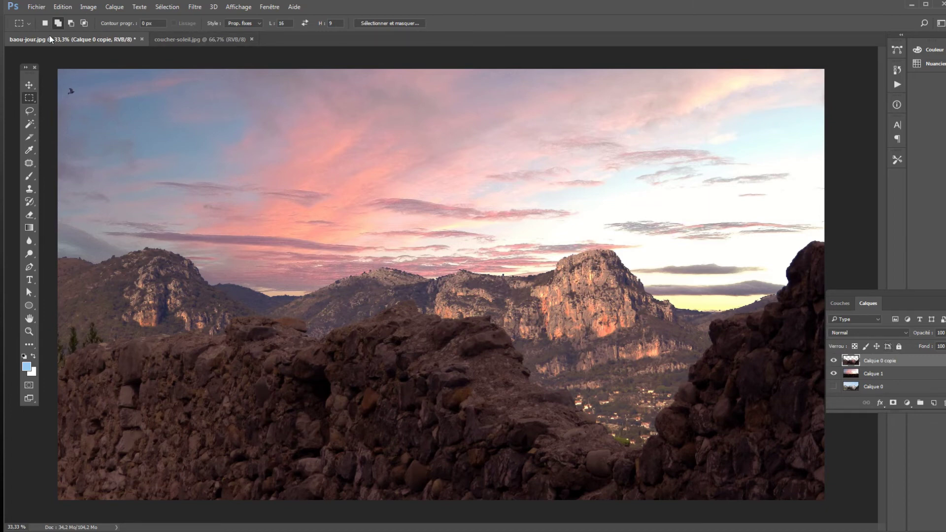
Save the composite as baou-jour.psd in Photoshop format with layers kept
{"action": "left_click", "coordinate": [36, 6]}
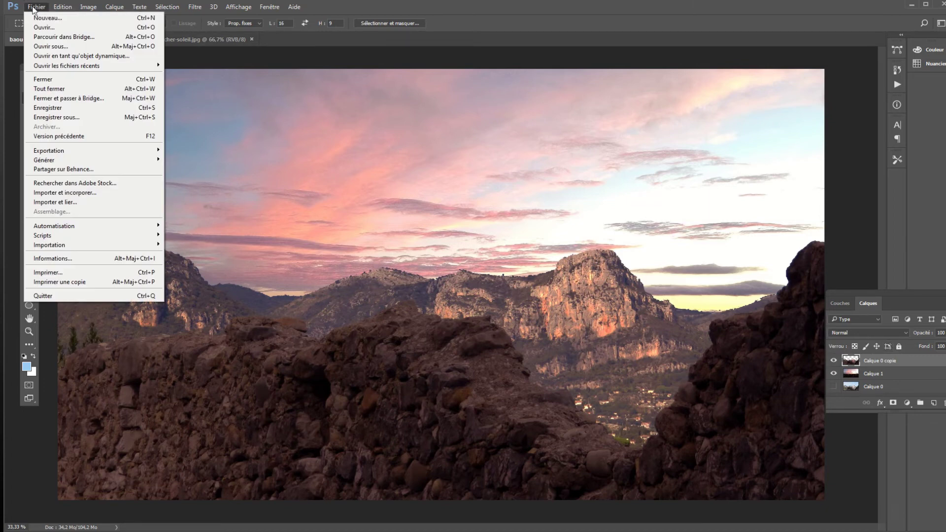
{"action": "left_click", "coordinate": [67, 117]}
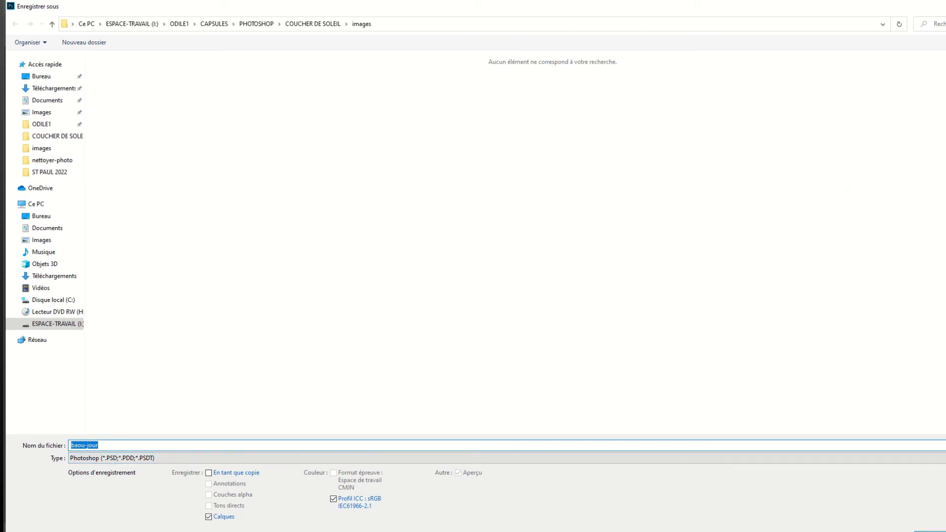
{"action": "left_click", "coordinate": [924, 531]}
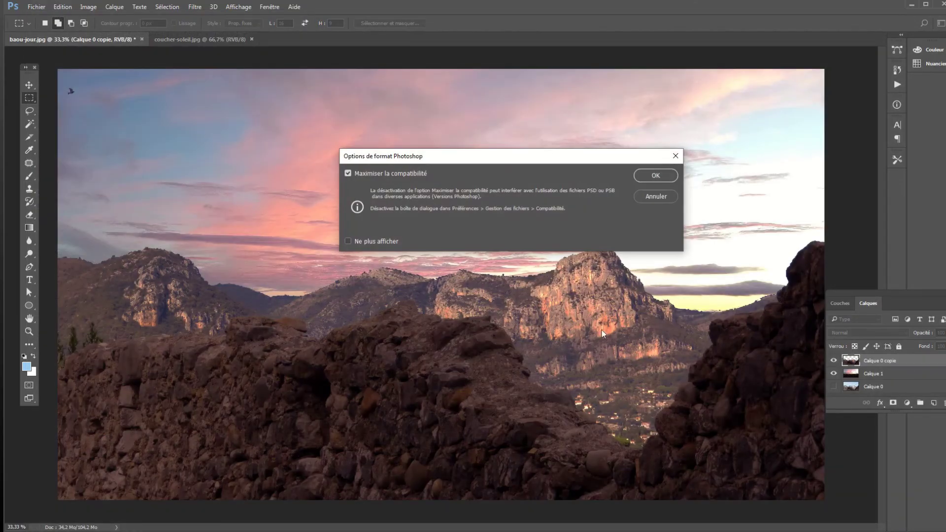
{"action": "left_click", "coordinate": [658, 176]}
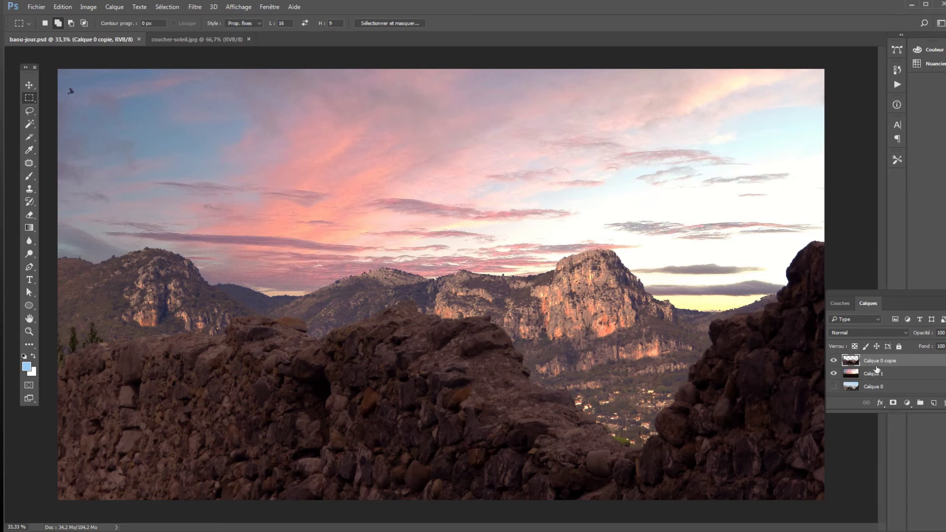
Merge the foreground down into the sunset layer, then compare Calque 1 with Calque 0, leaving both visible
{"action": "left_click", "coordinate": [107, 8]}
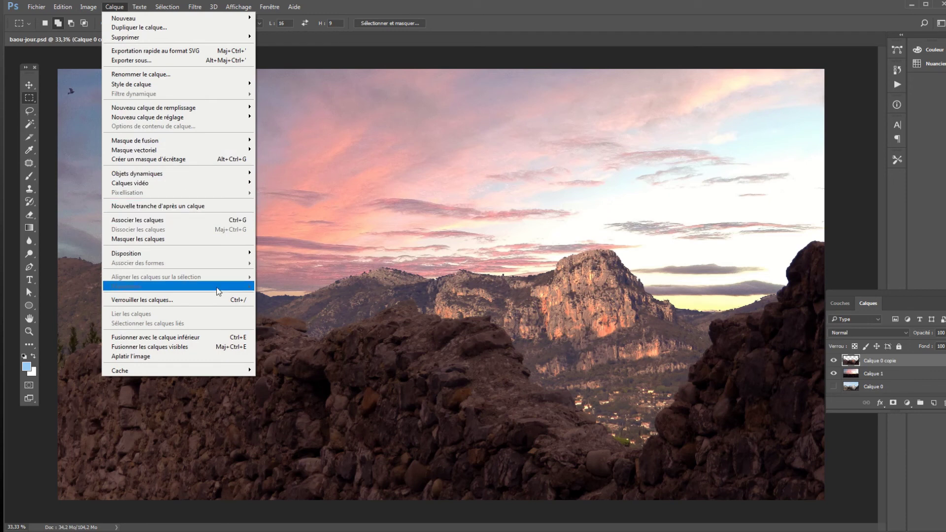
{"action": "left_click", "coordinate": [224, 338]}
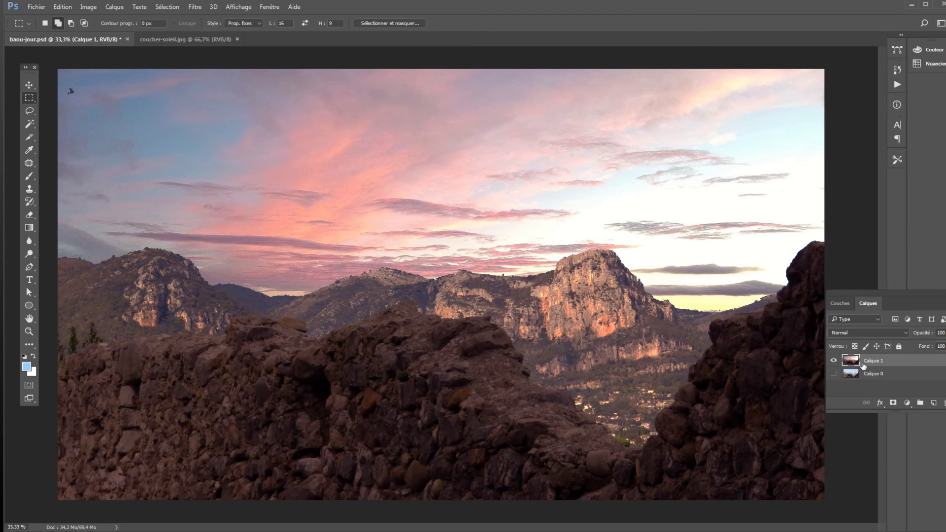
{"action": "left_click", "coordinate": [834, 365]}
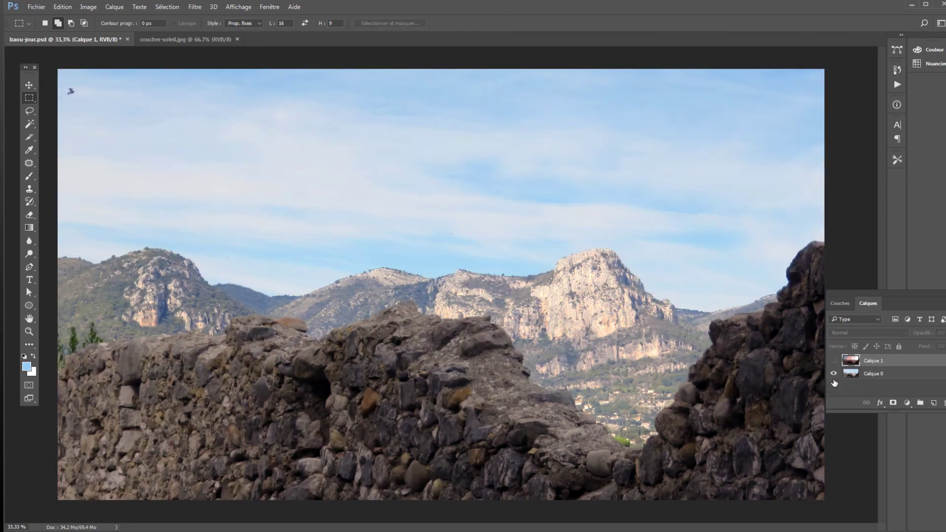
{"action": "left_click", "coordinate": [834, 374]}
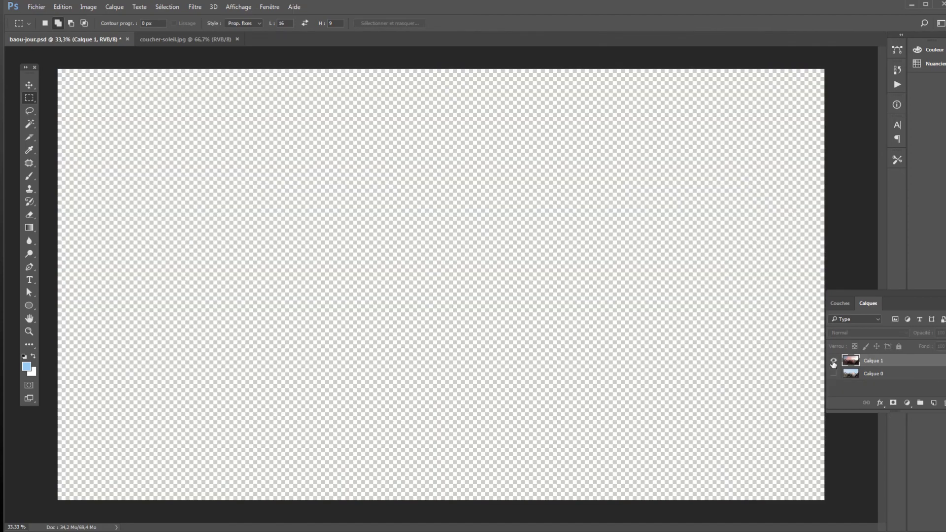
{"action": "left_click", "coordinate": [833, 360]}
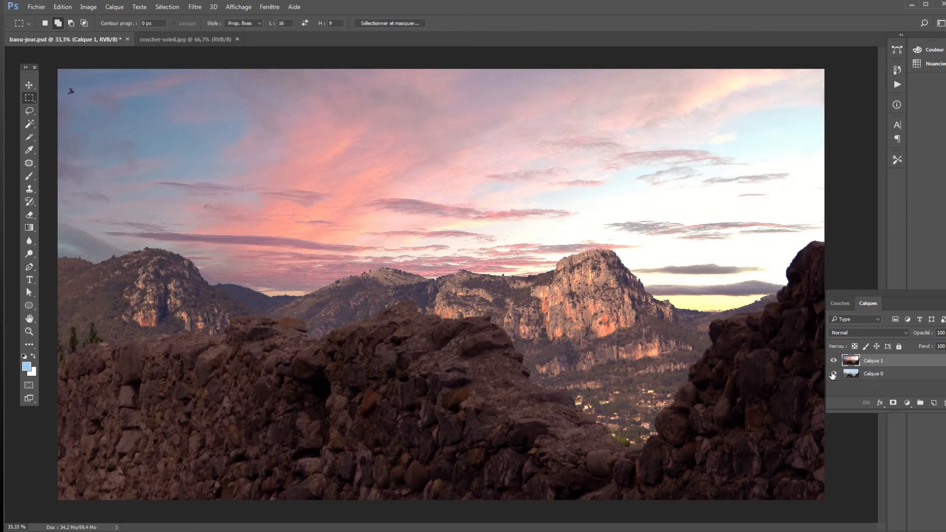
{"action": "left_click", "coordinate": [834, 373], "text": "alt"}
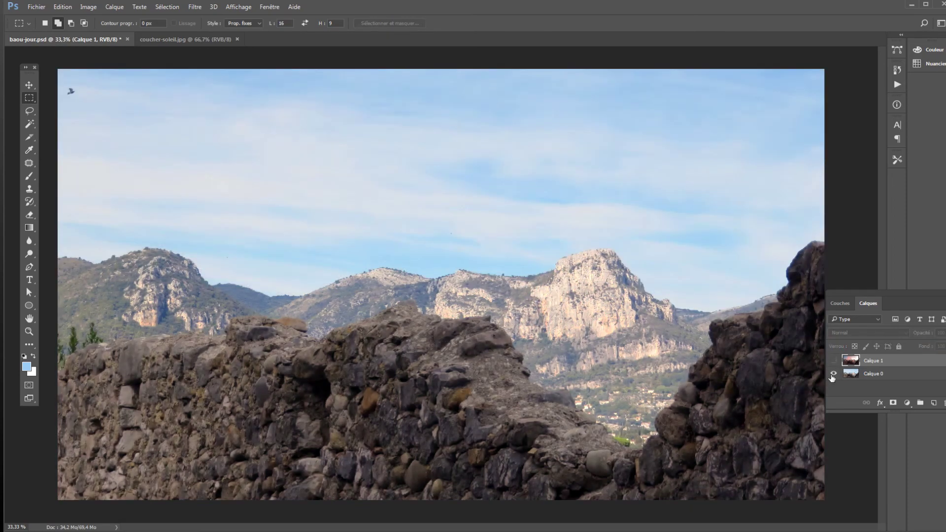
{"action": "left_click", "coordinate": [833, 361]}
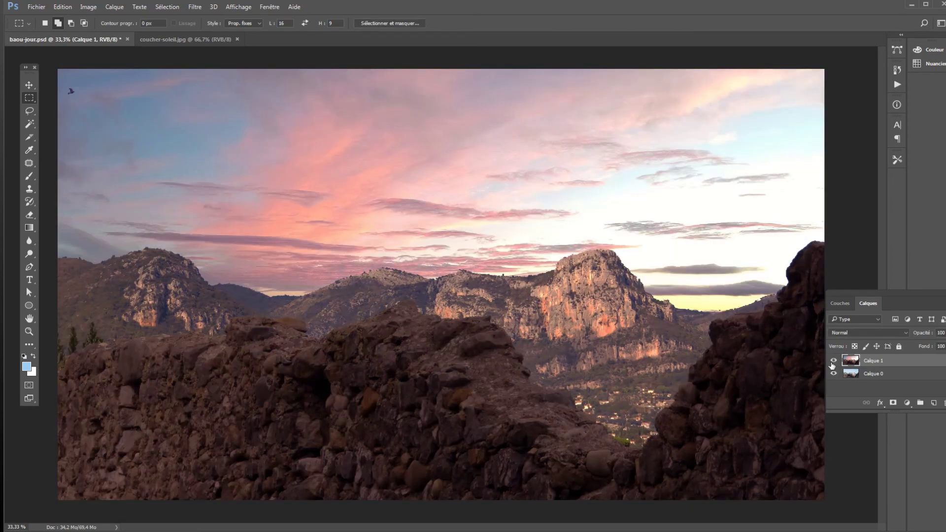